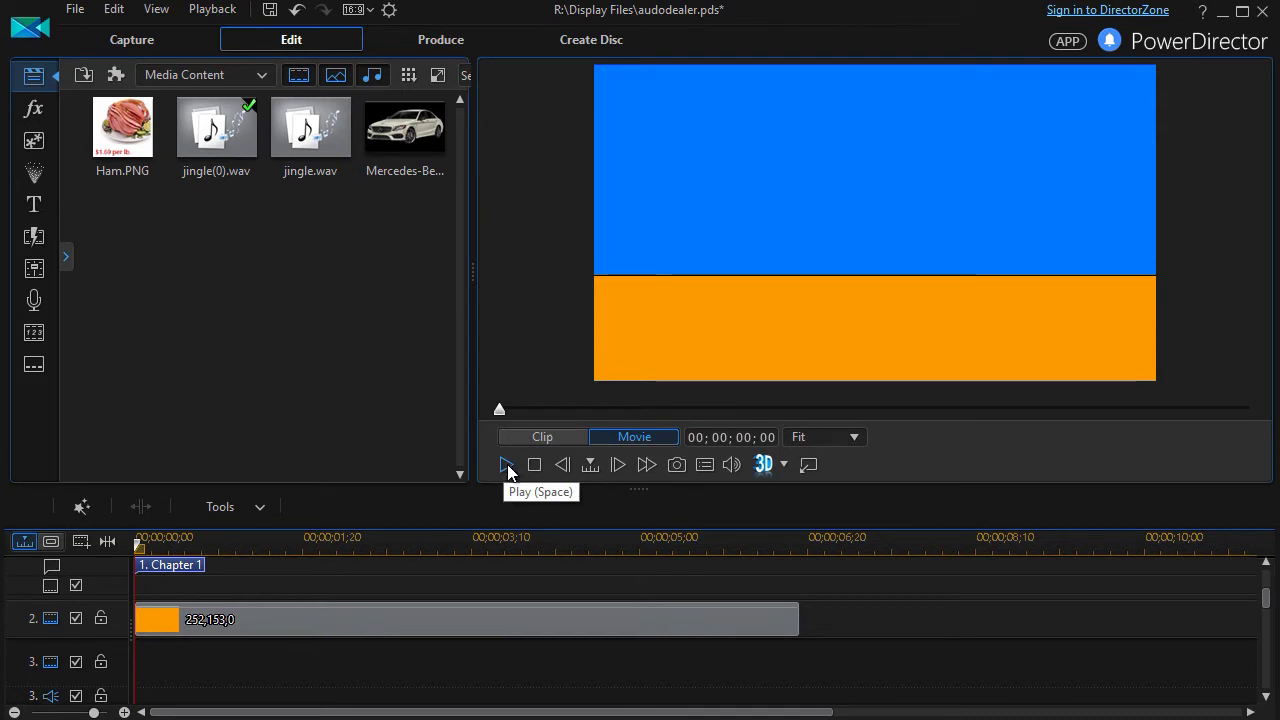
- Preview the ad and pause playback at 00;00;05;09 with the August Special titles showing
{"action": "left_click", "coordinate": [506, 466]}
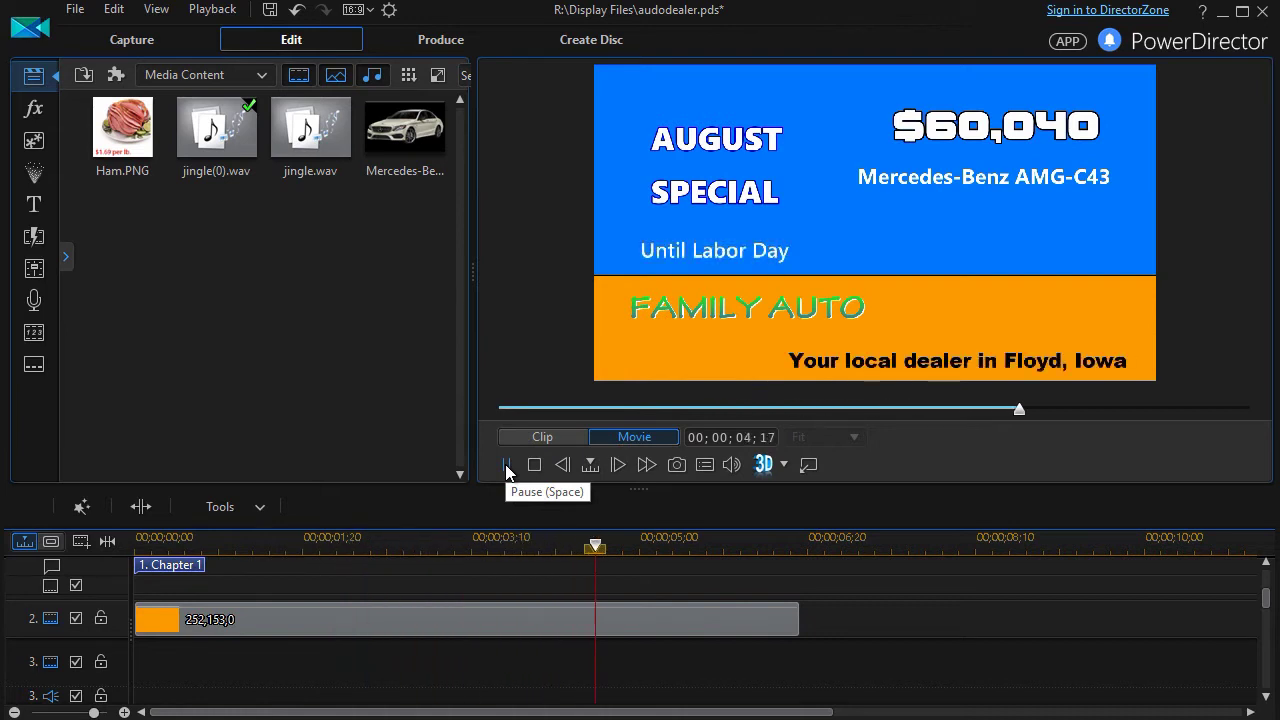
{"action": "left_click", "coordinate": [505, 464]}
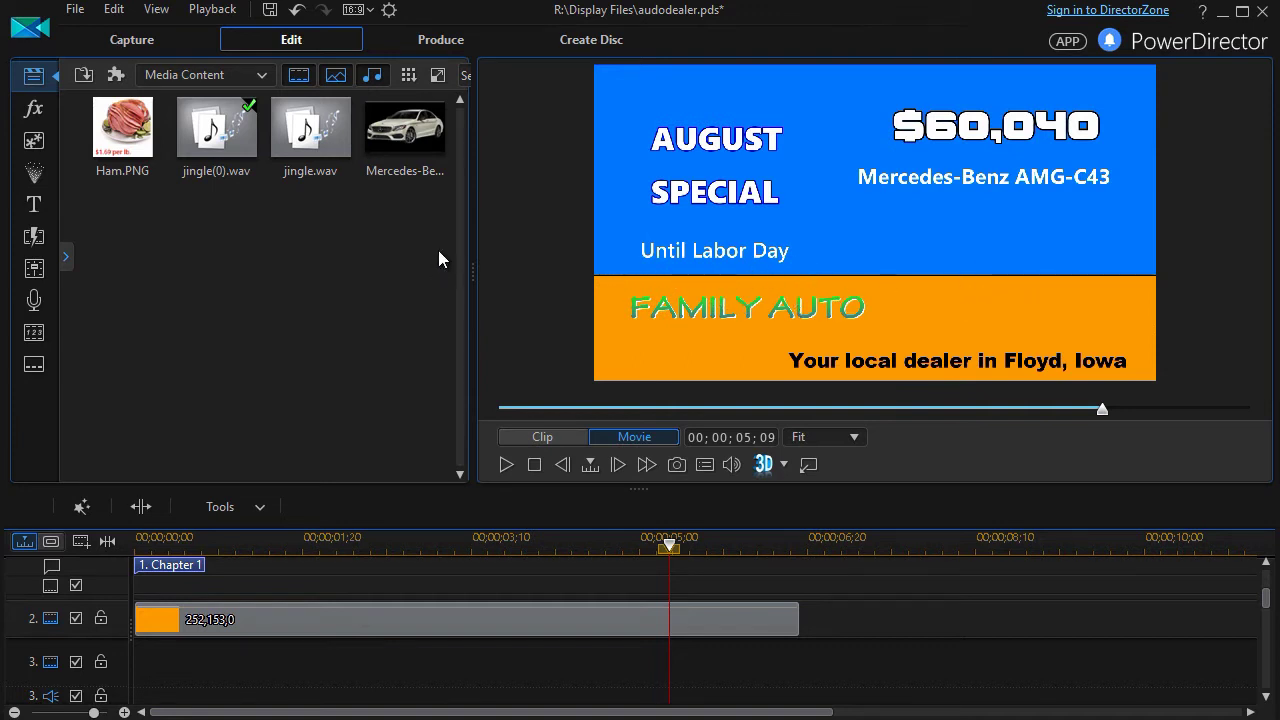
- Put the Mercedes image on track 3 matching the background's length, shrunk and moved lower right
{"action": "left_click_drag", "start_coordinate": [405, 127], "coordinate": [143, 670]}
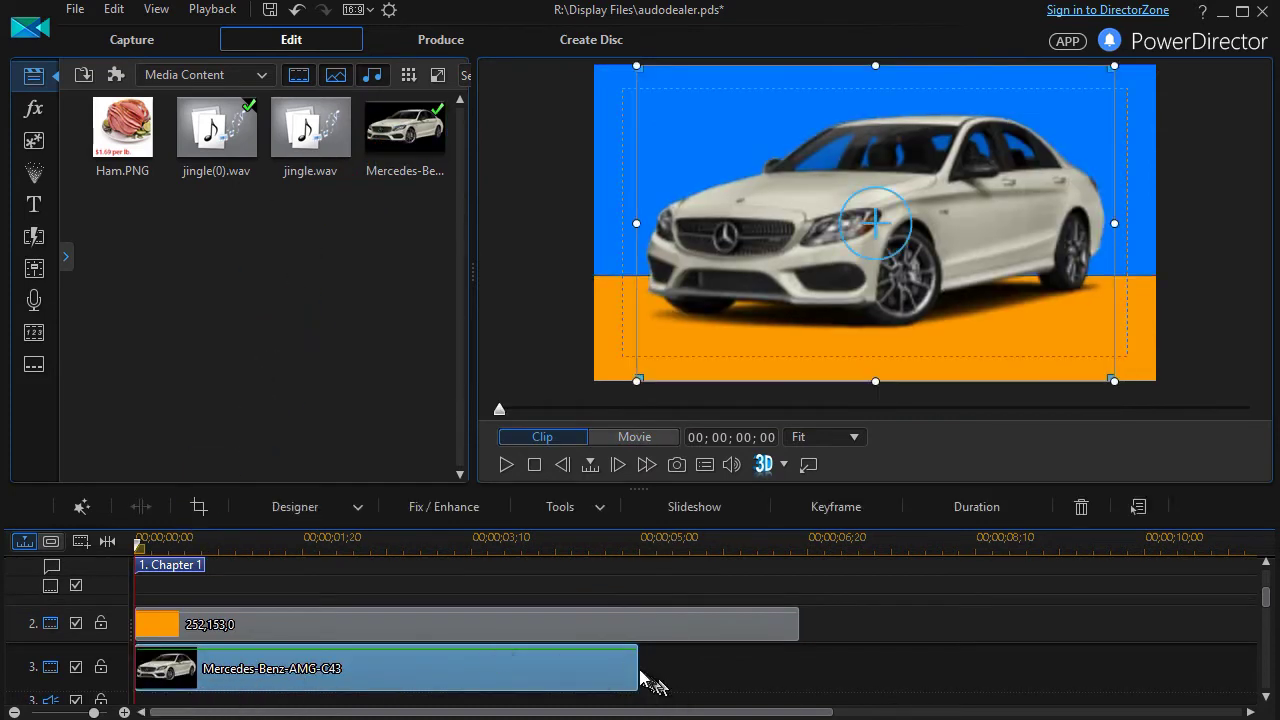
{"action": "left_click_drag", "start_coordinate": [638, 670], "coordinate": [798, 670]}
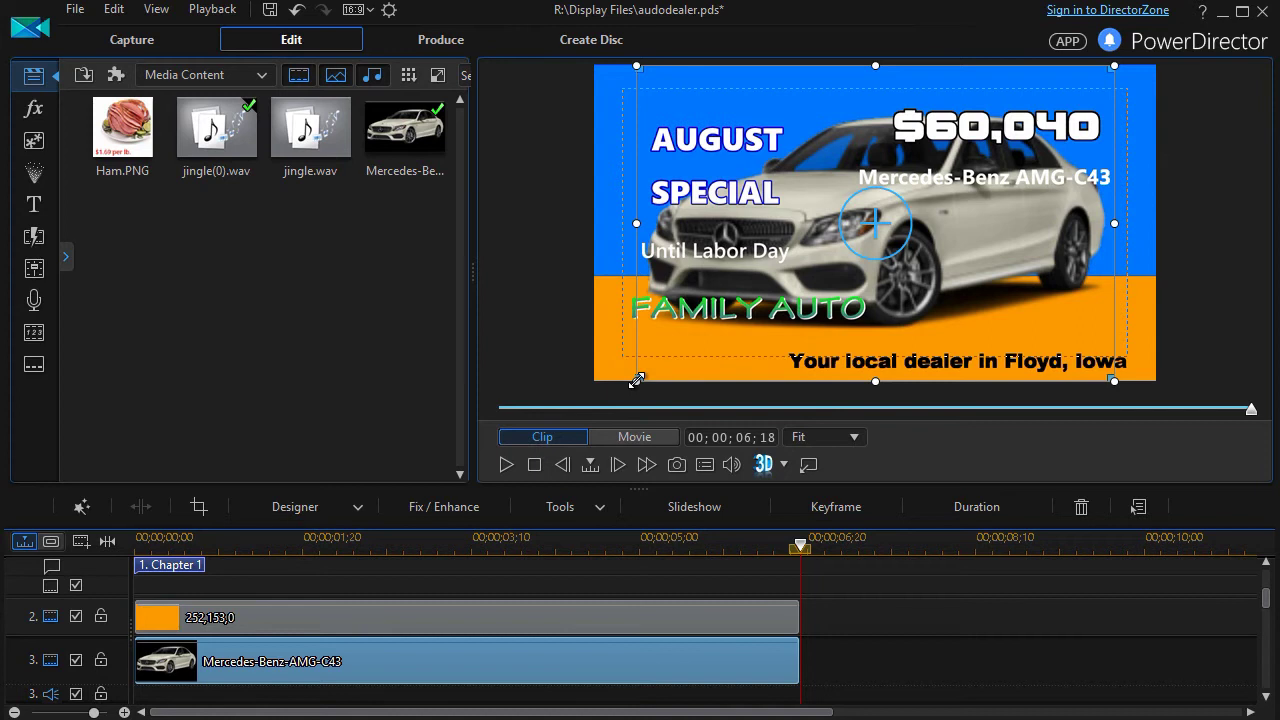
{"action": "left_click_drag", "start_coordinate": [638, 380], "coordinate": [950, 241]}
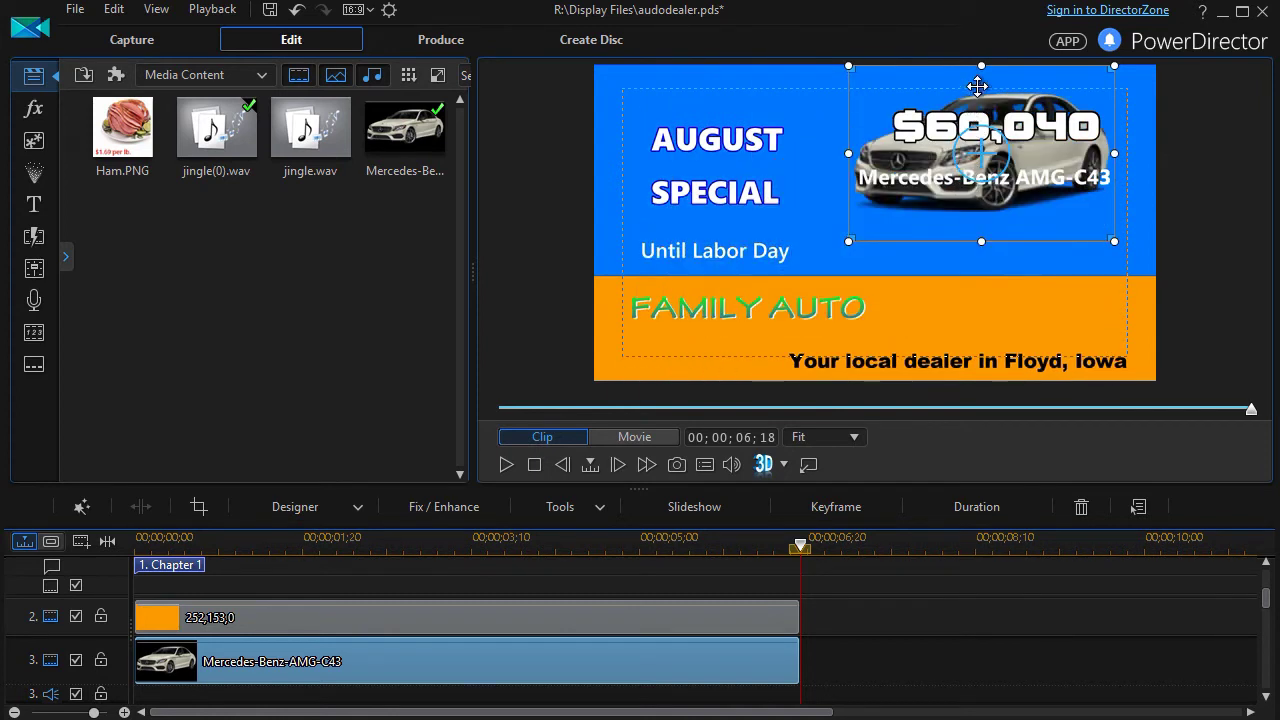
{"action": "left_click_drag", "start_coordinate": [951, 83], "coordinate": [966, 189]}
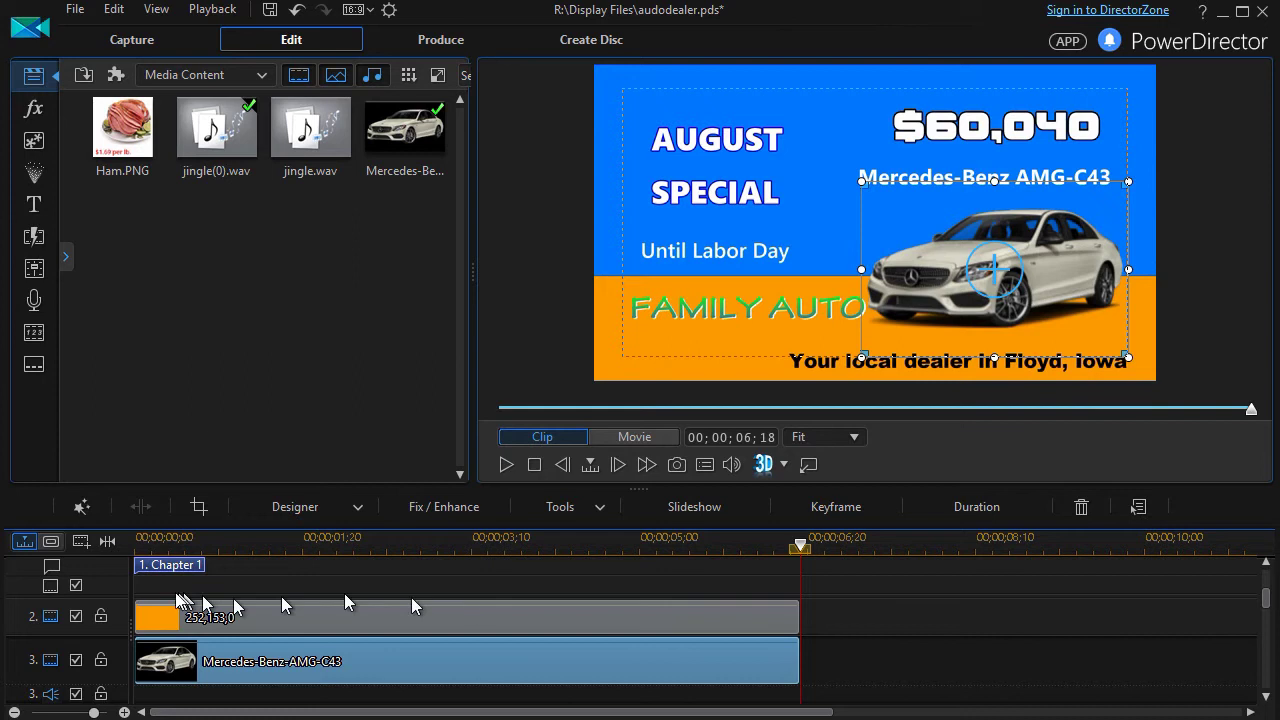
{"action": "left_click_drag", "start_coordinate": [800, 546], "coordinate": [143, 614]}
{"action": "left_click", "coordinate": [300, 660]}
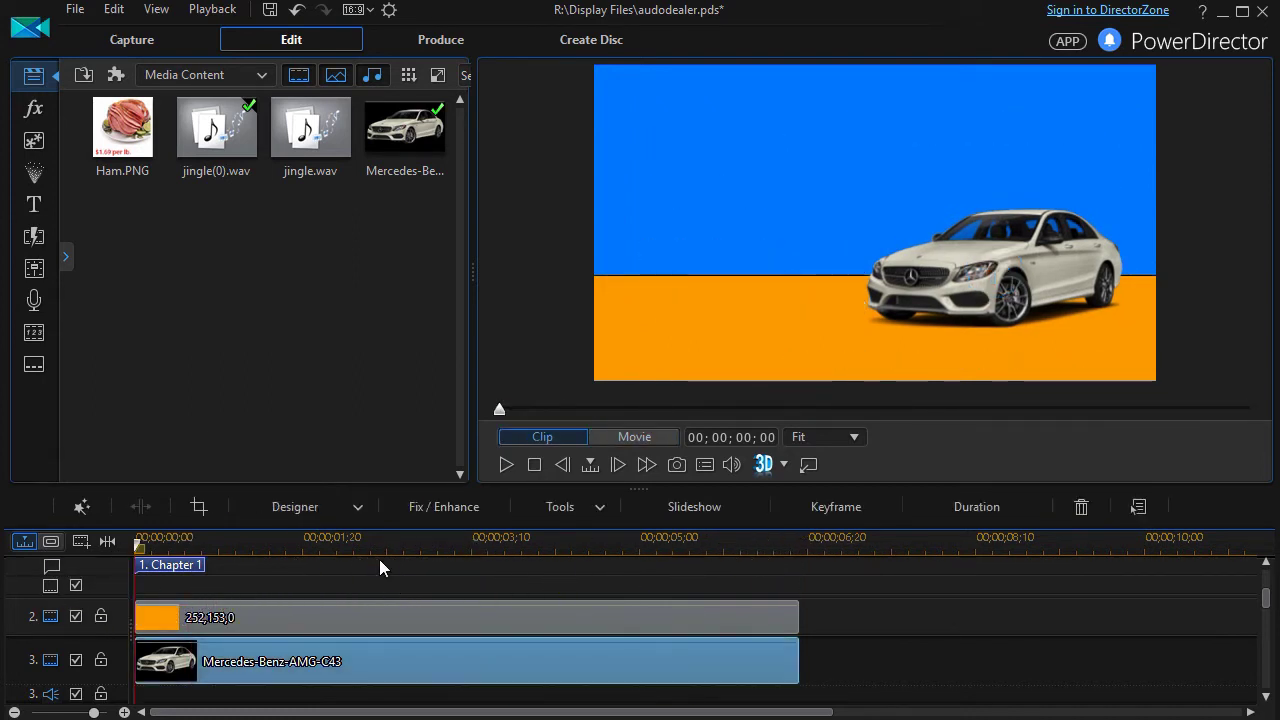
- Preview the ad with the car, then open the Mercedes clip in the PiP Designer
{"action": "left_click", "coordinate": [505, 464]}
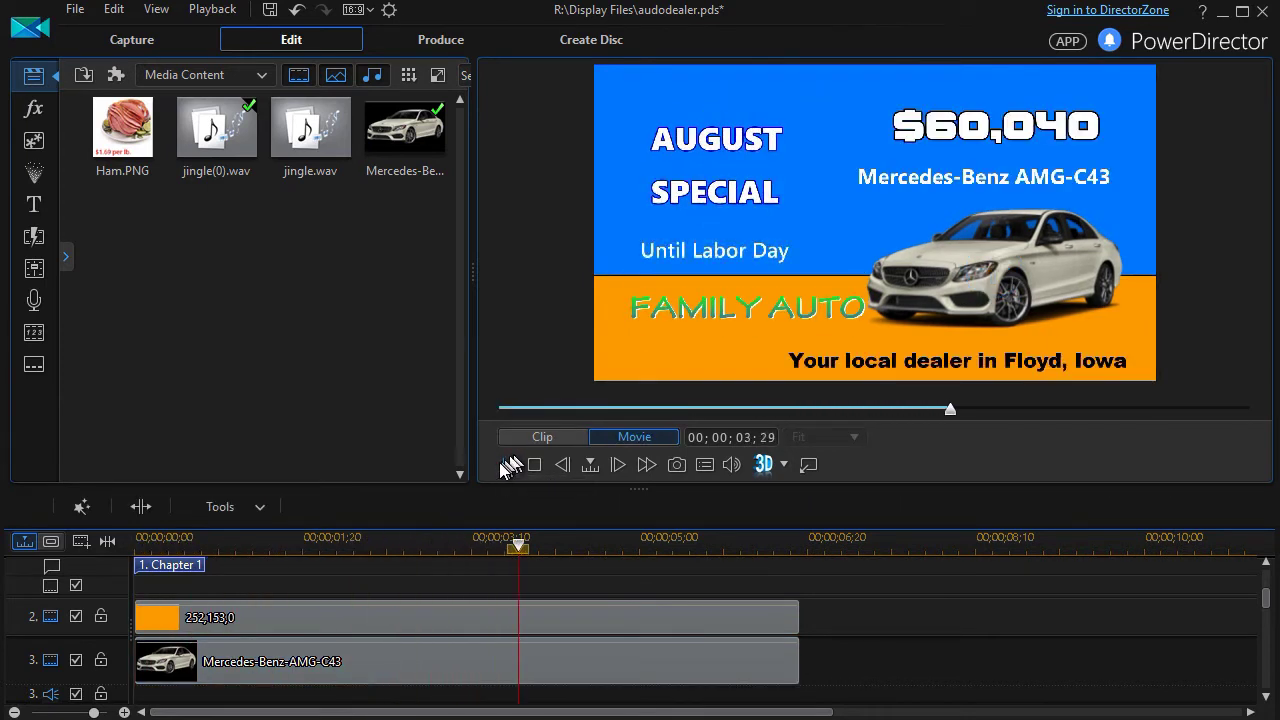
{"action": "left_click", "coordinate": [505, 464]}
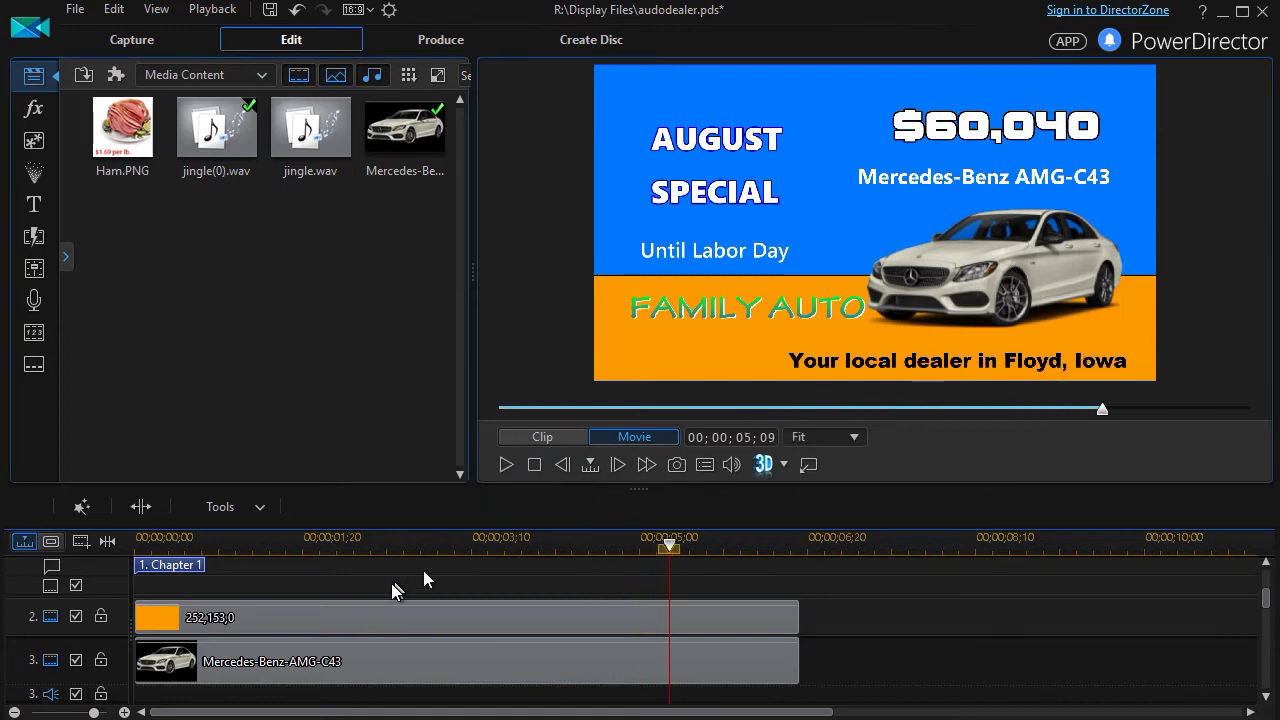
{"action": "left_click", "coordinate": [451, 656]}
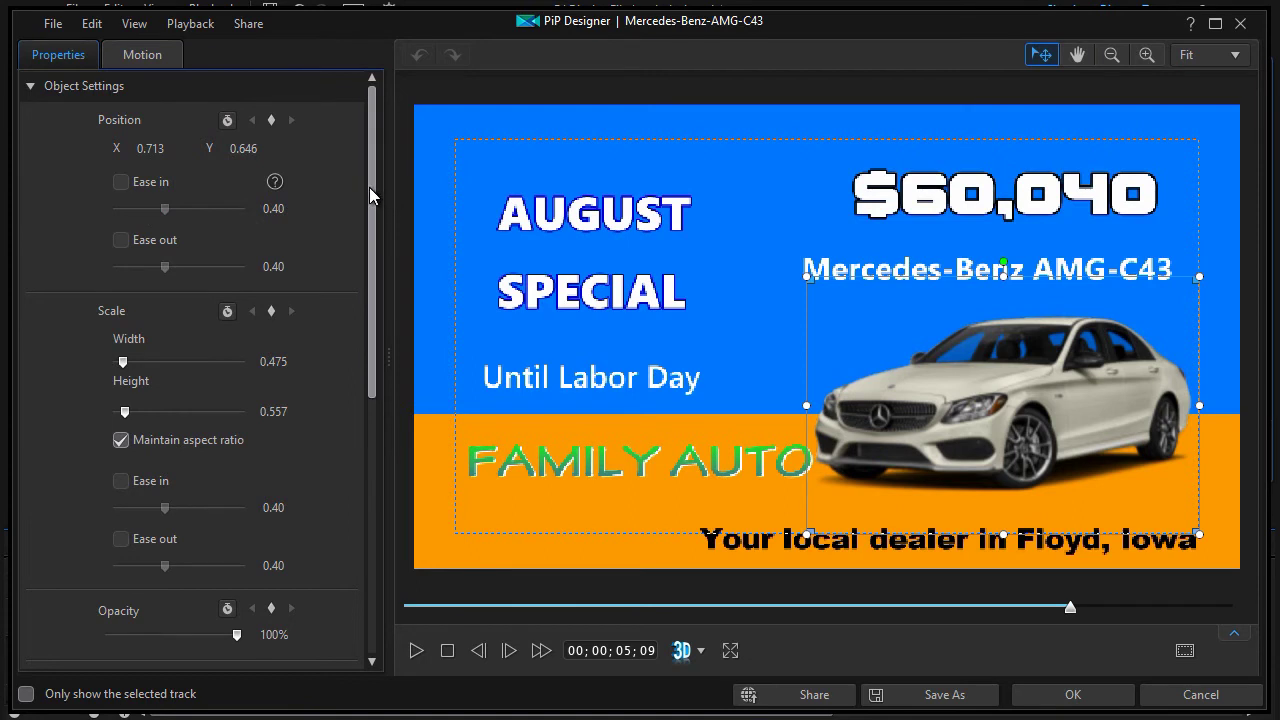
{"action": "left_click_drag", "start_coordinate": [368, 193], "coordinate": [369, 435]}
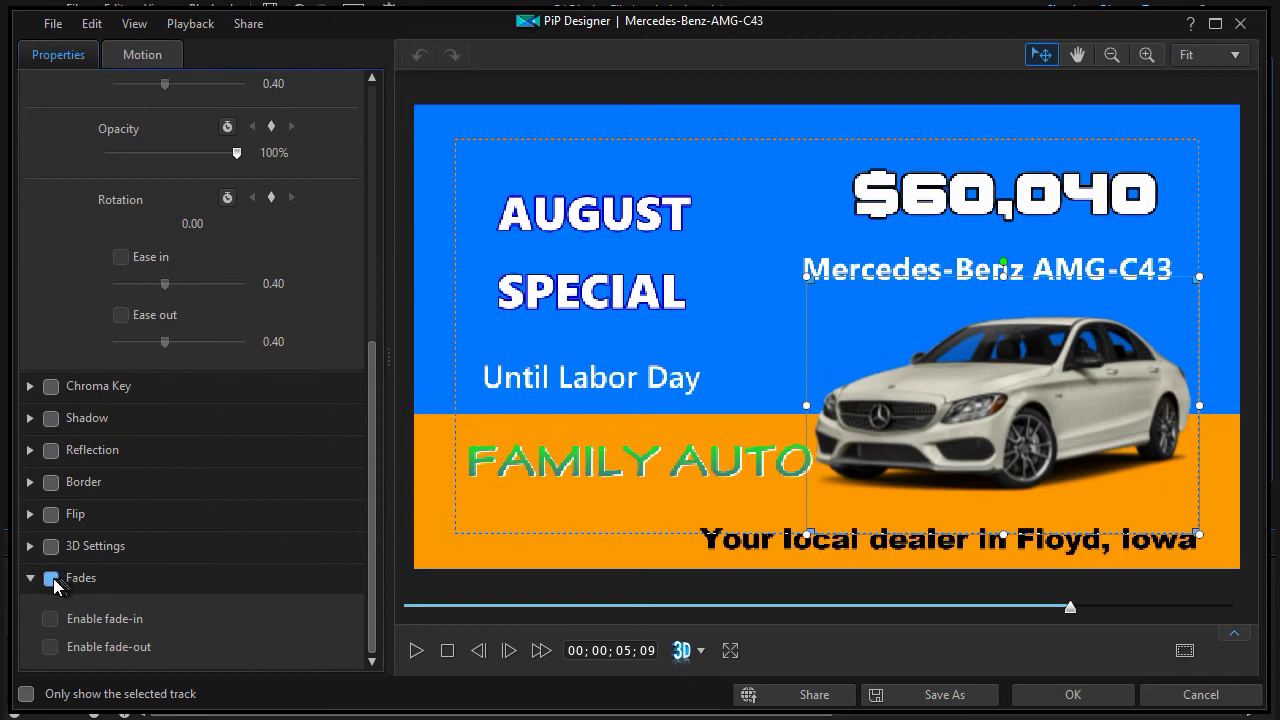
- Enable Fades with both fade-in and fade-out for the Mercedes image and apply
{"action": "left_click", "coordinate": [51, 579]}
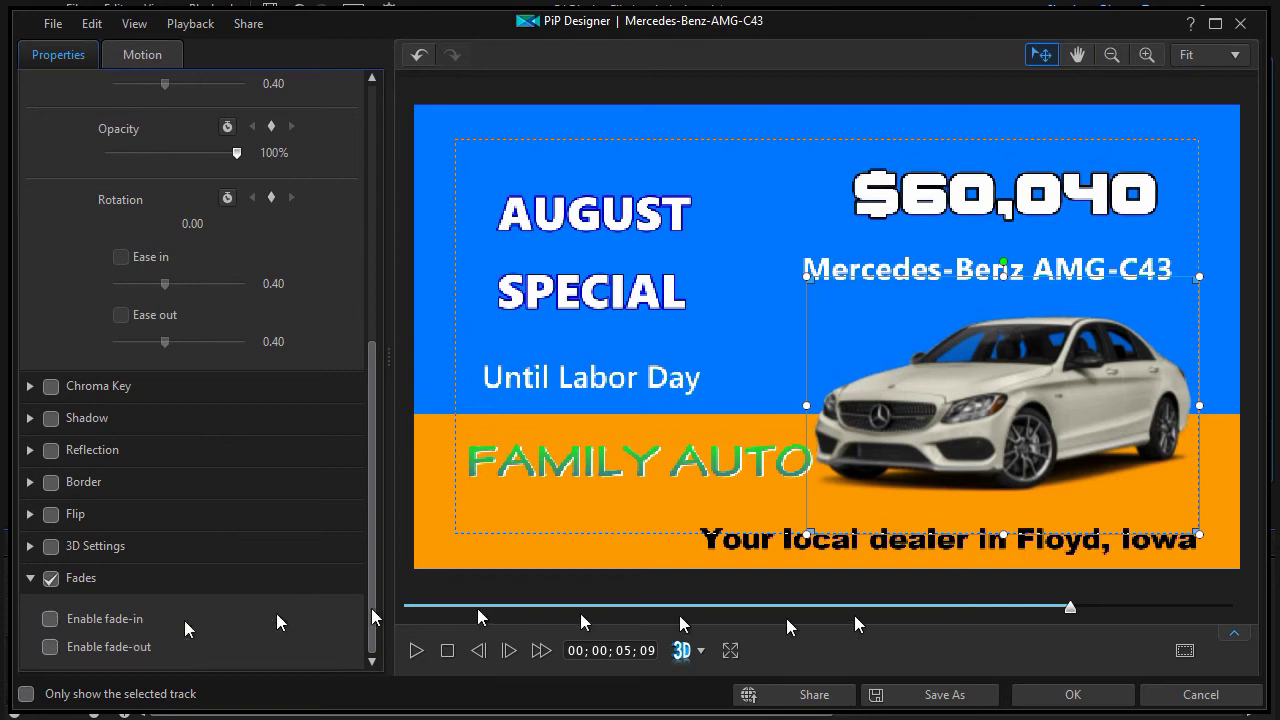
{"action": "left_click_drag", "start_coordinate": [1070, 612], "coordinate": [551, 624]}
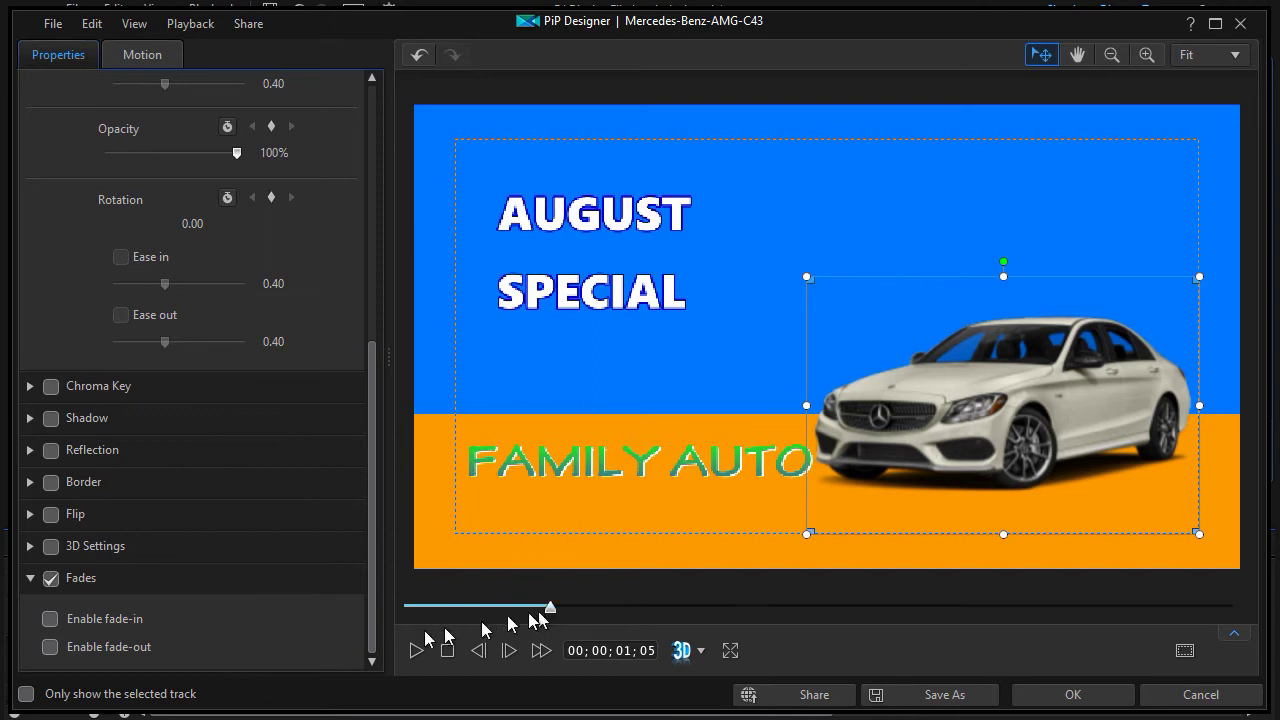
{"action": "left_click", "coordinate": [50, 621]}
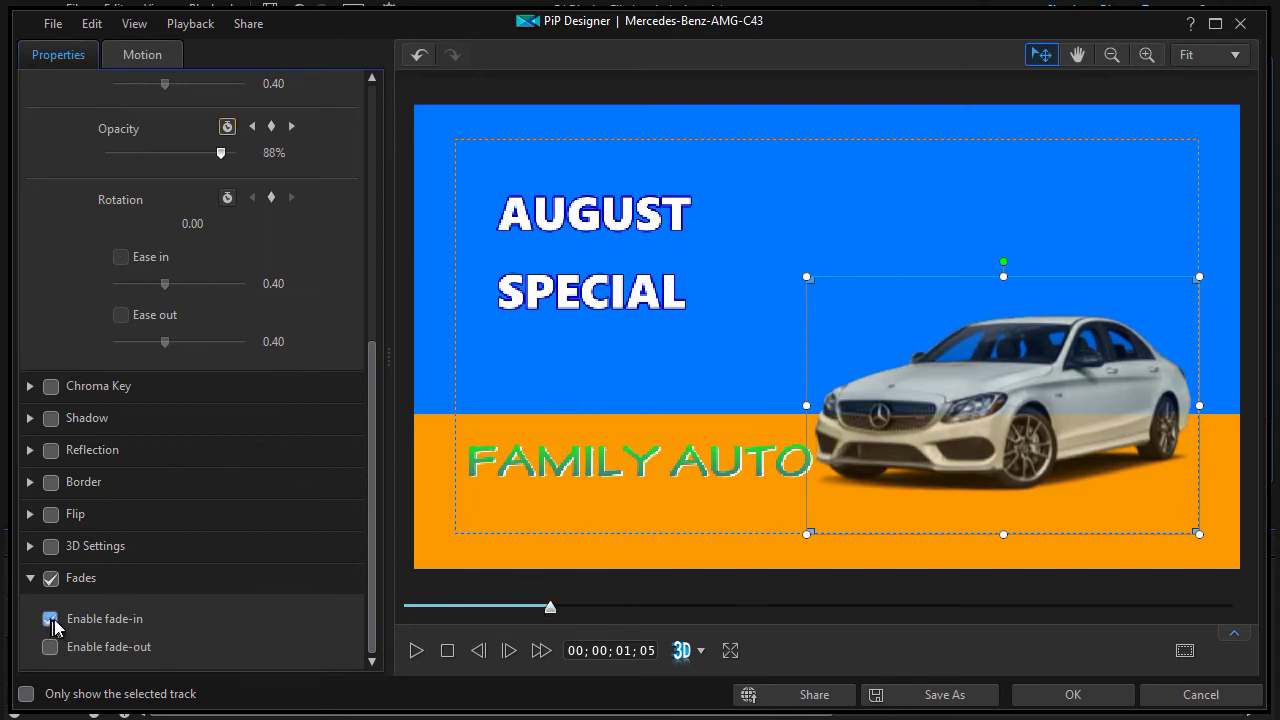
{"action": "left_click_drag", "start_coordinate": [551, 618], "coordinate": [1197, 629]}
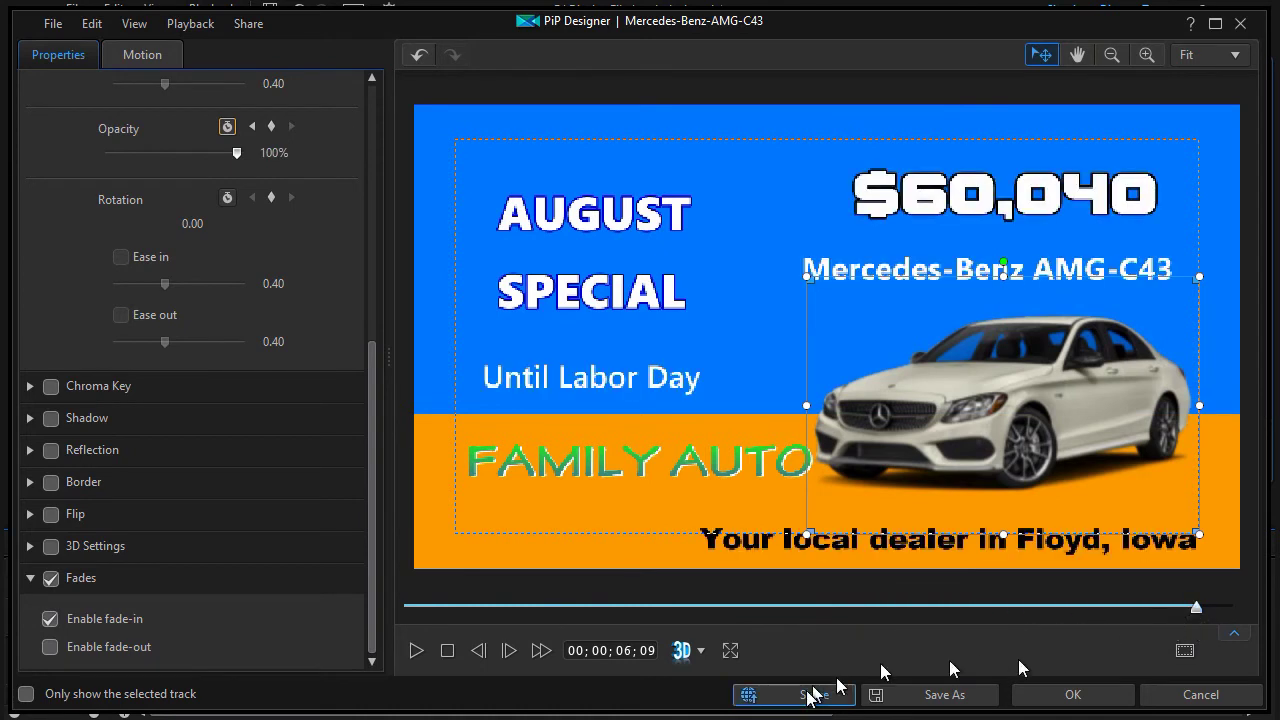
{"action": "left_click", "coordinate": [50, 647]}
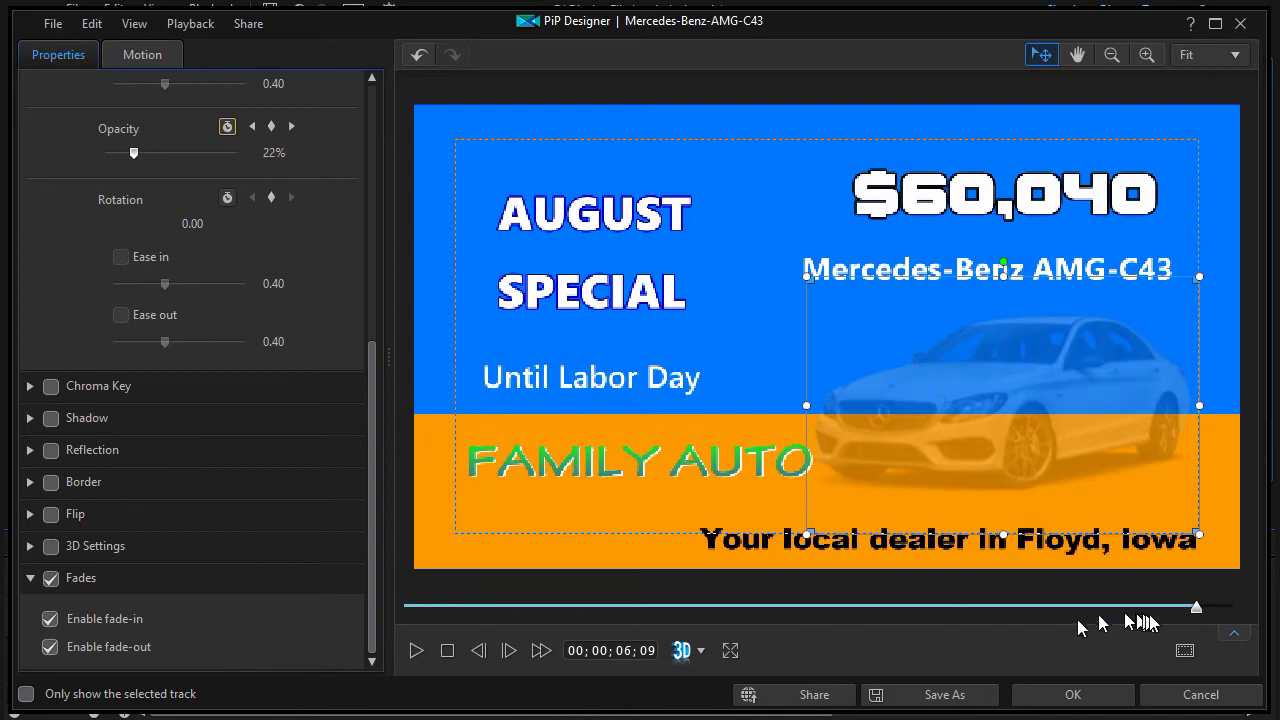
{"action": "left_click", "coordinate": [1108, 700]}
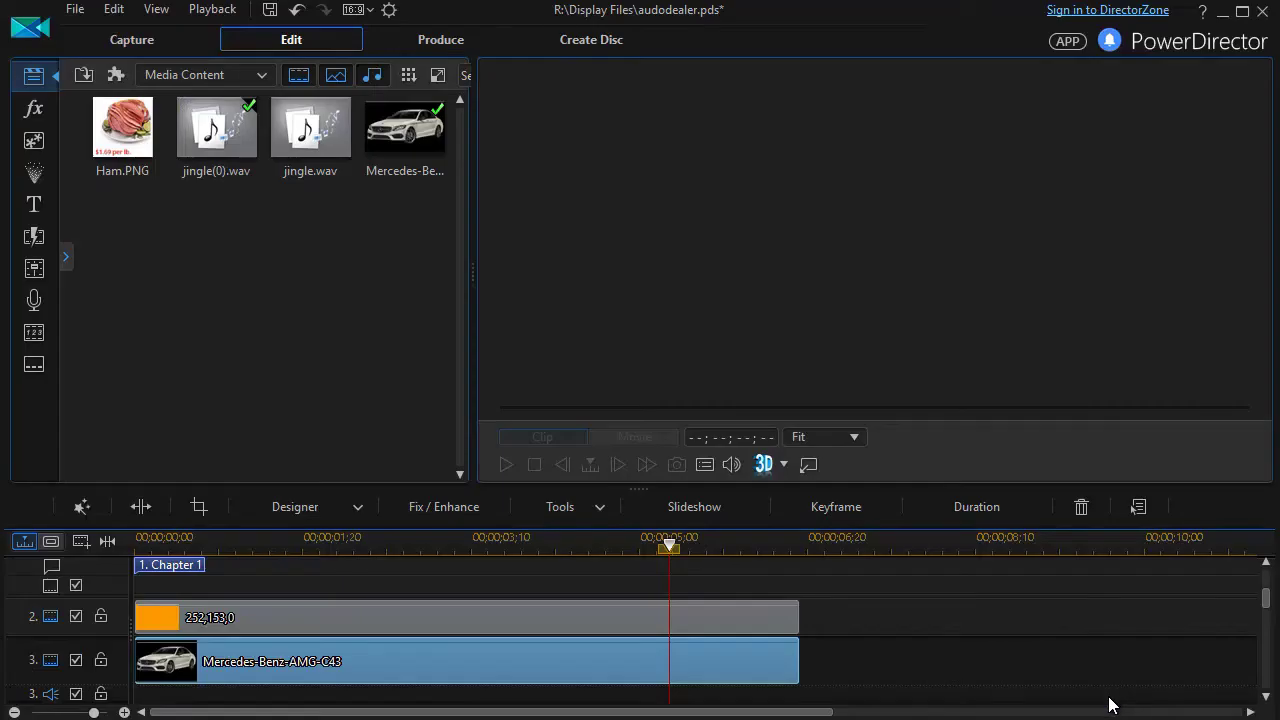
- Replay the ad from the start and reopen the Mercedes clip in the PiP Designer
{"action": "left_click_drag", "start_coordinate": [668, 563], "coordinate": [137, 548]}
{"action": "left_click", "coordinate": [340, 680]}
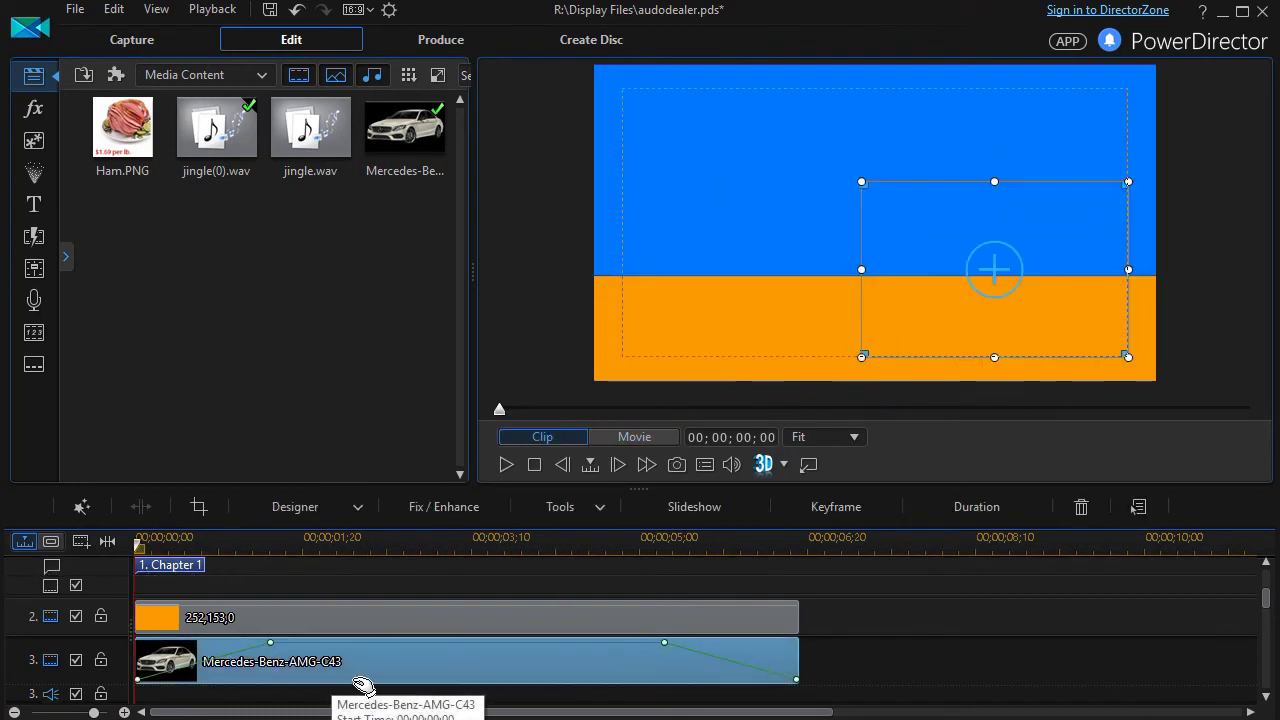
{"action": "key", "text": "space"}
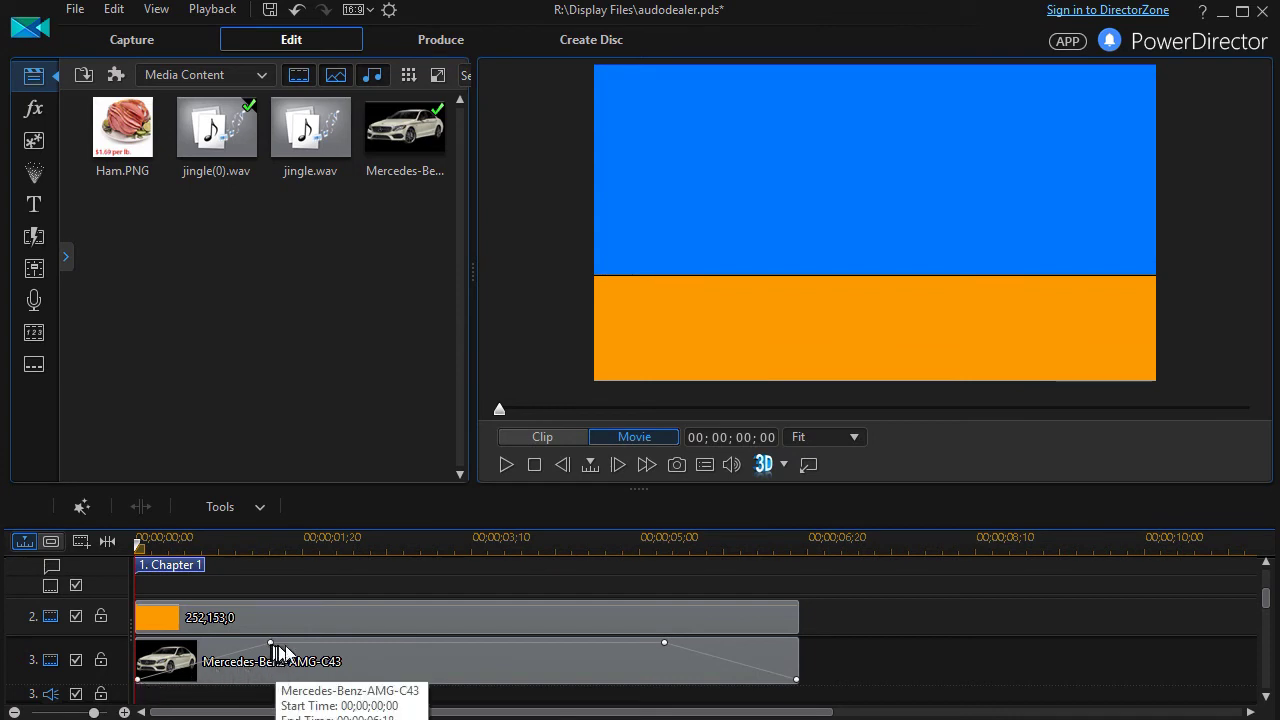
{"action": "left_click", "coordinate": [474, 662]}
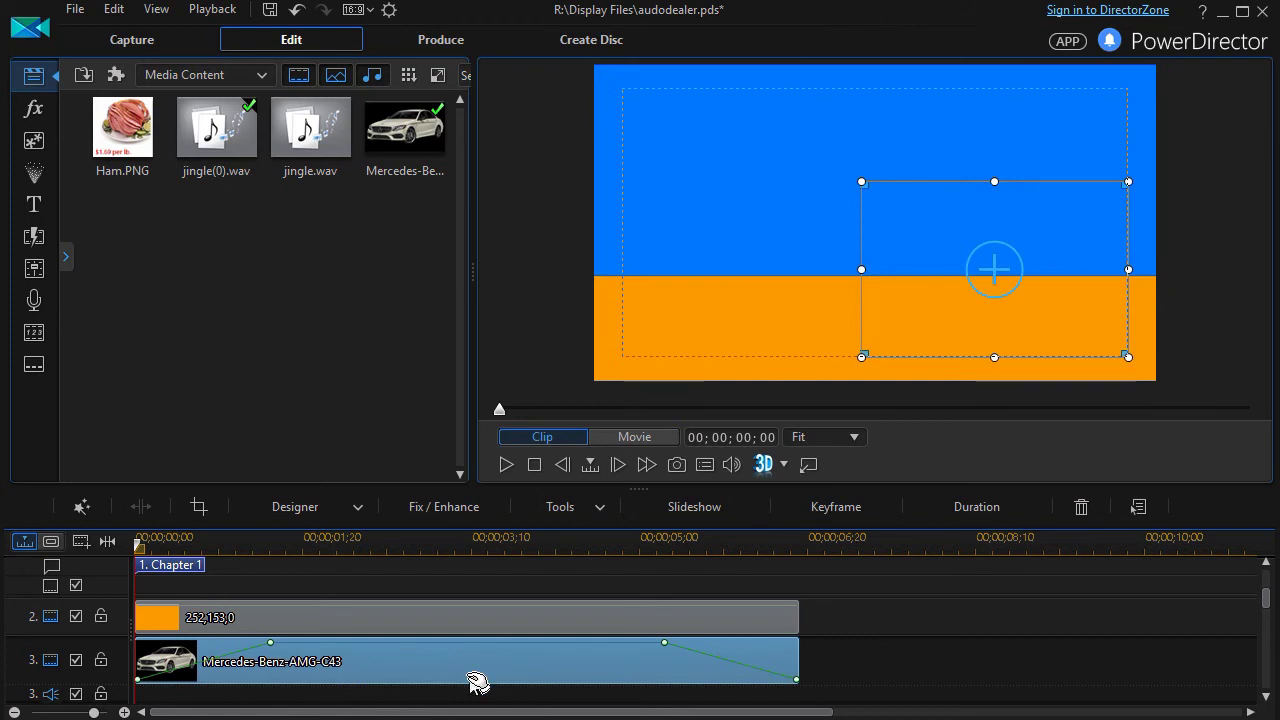
{"action": "double_click", "coordinate": [478, 681]}
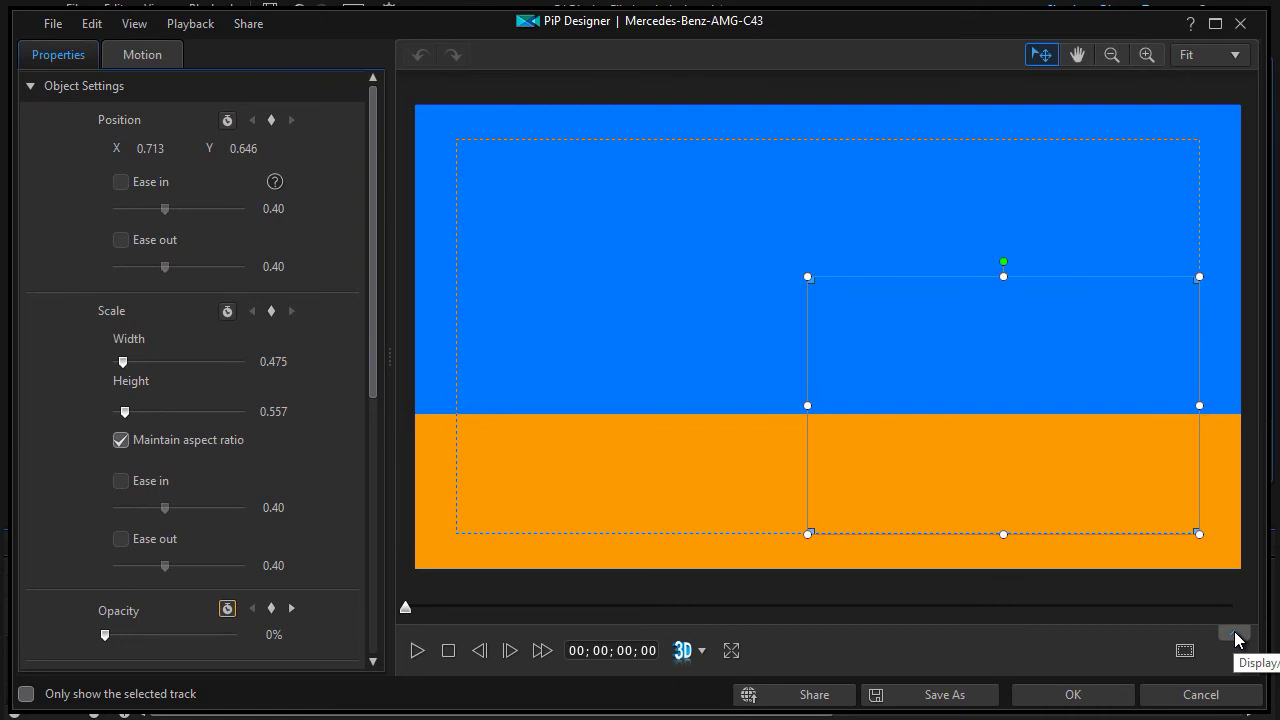
- Drag the first Opacity keyframe later to about 00;00;02;08 in the keyframe timeline
{"action": "left_click", "coordinate": [1236, 636]}
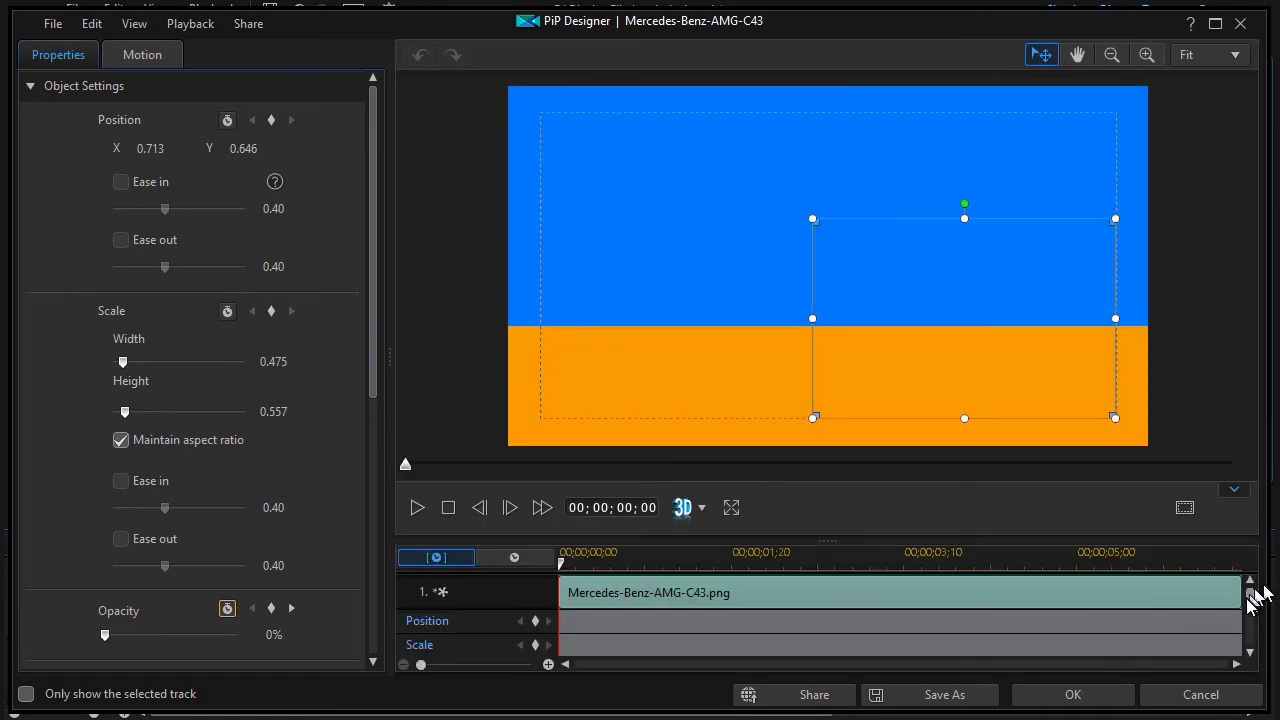
{"action": "left_click_drag", "start_coordinate": [1250, 609], "coordinate": [1249, 617]}
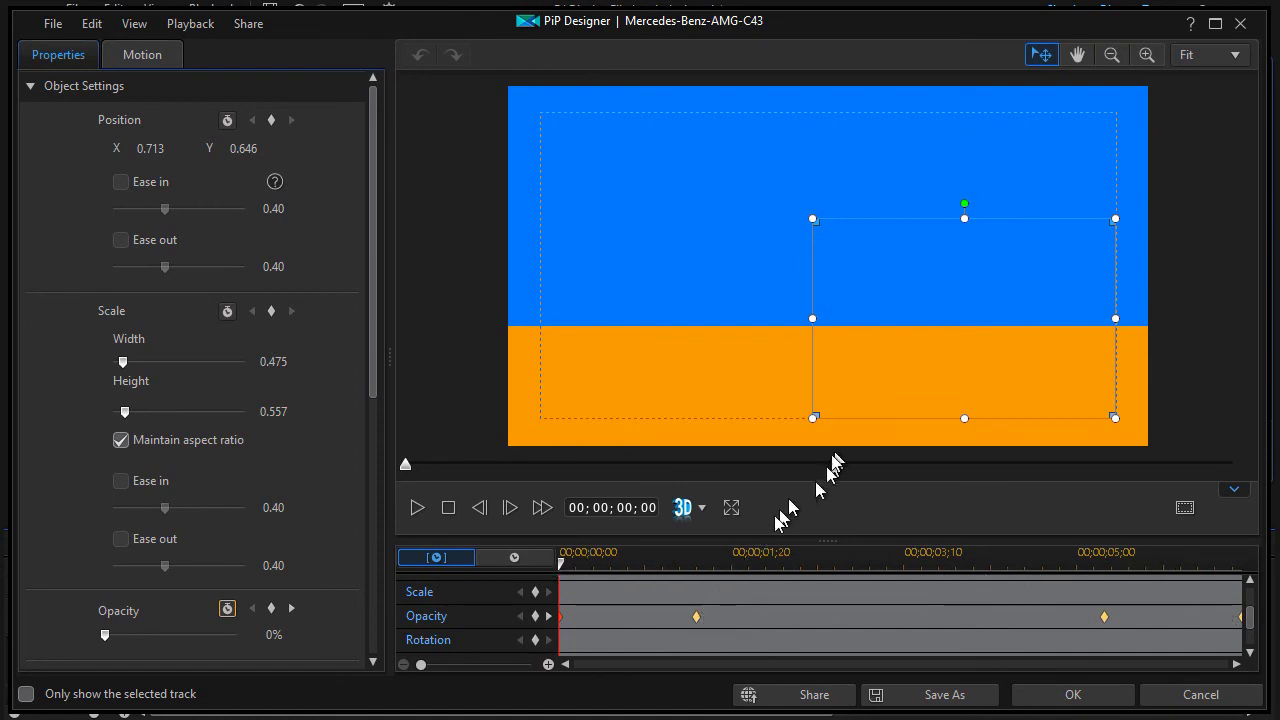
{"action": "left_click", "coordinate": [548, 617]}
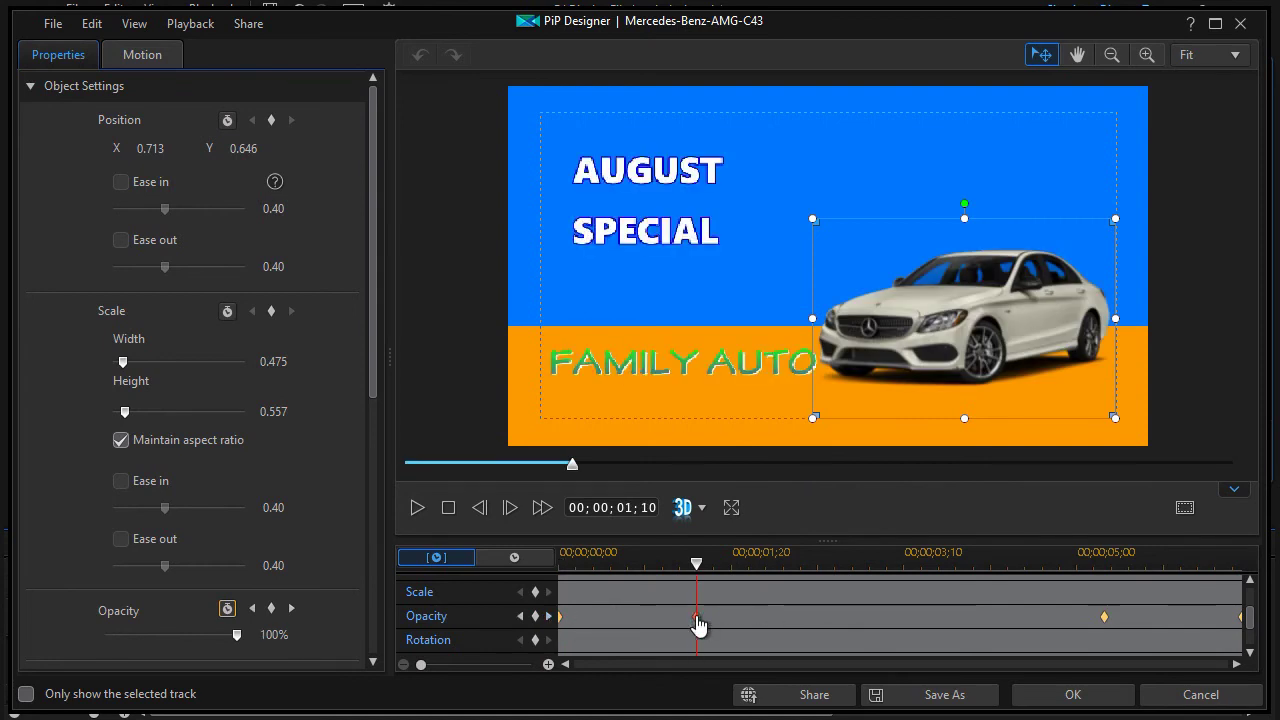
{"action": "left_click_drag", "start_coordinate": [697, 625], "coordinate": [796, 622]}
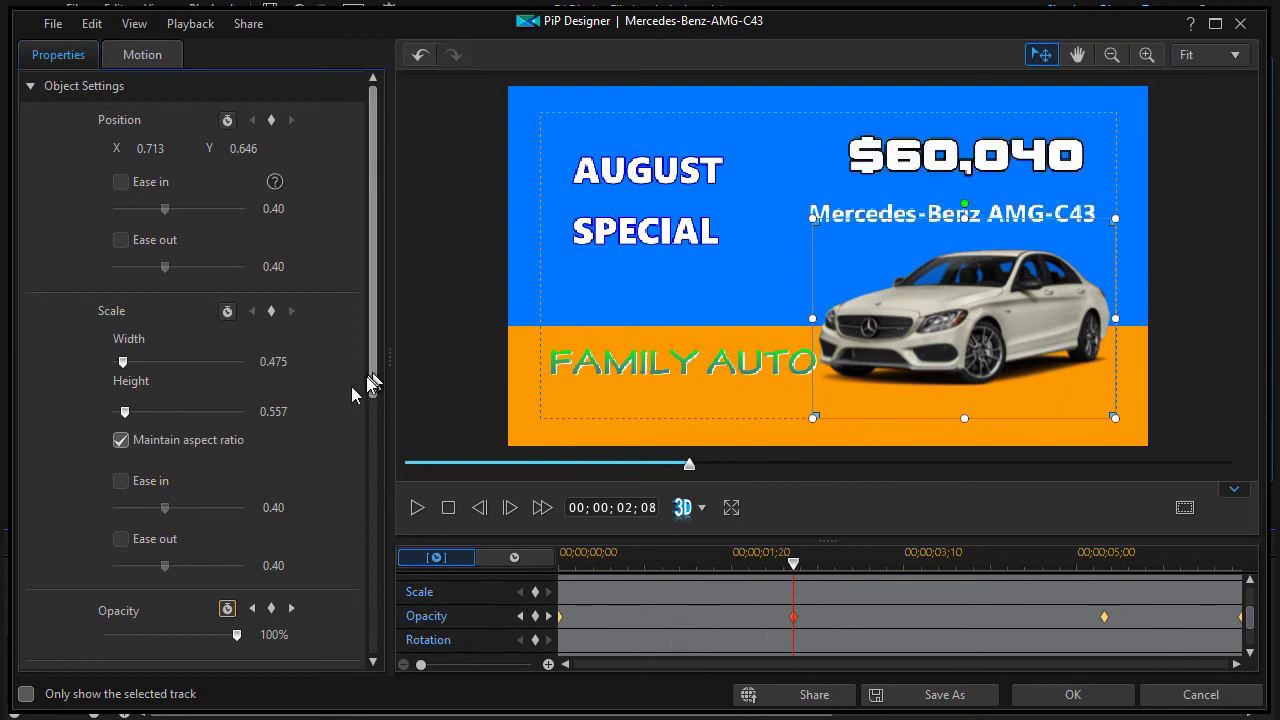
- Apply the keyframe change and play the ad in the main editor
{"action": "scroll", "coordinate": [150, 498], "scroll_direction": "down", "scroll_amount": 5}
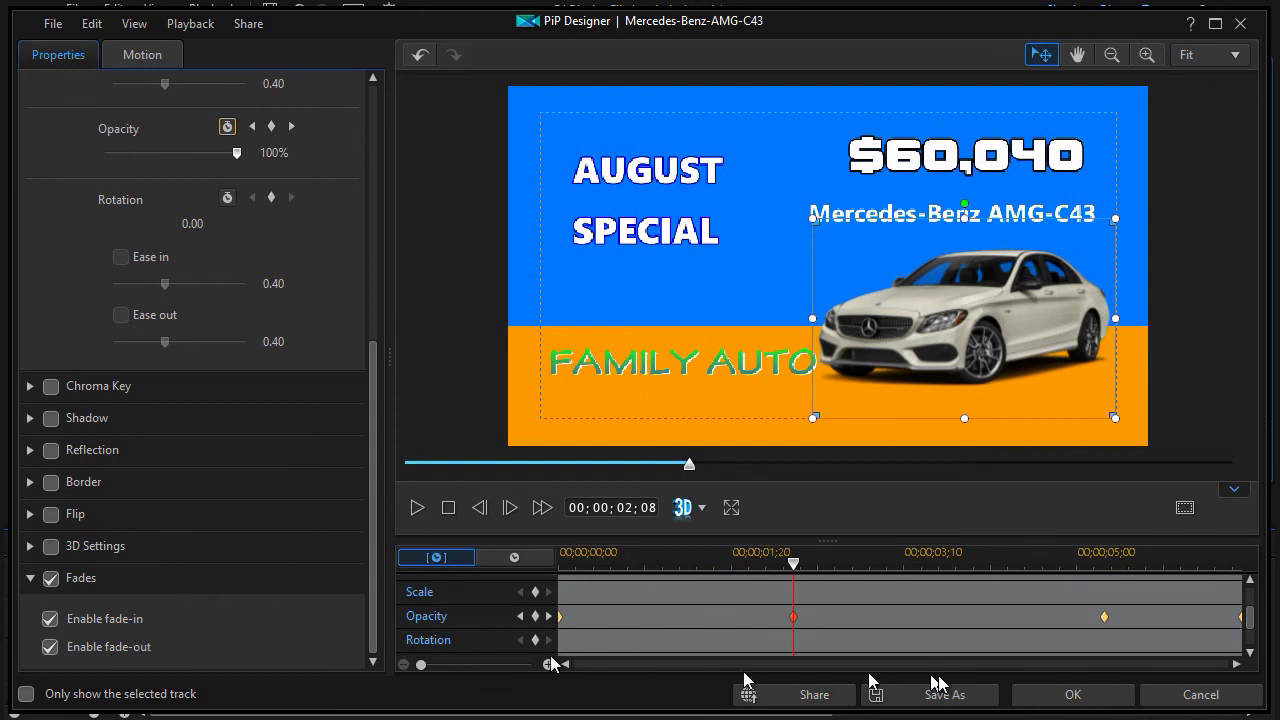
{"action": "left_click", "coordinate": [1072, 695]}
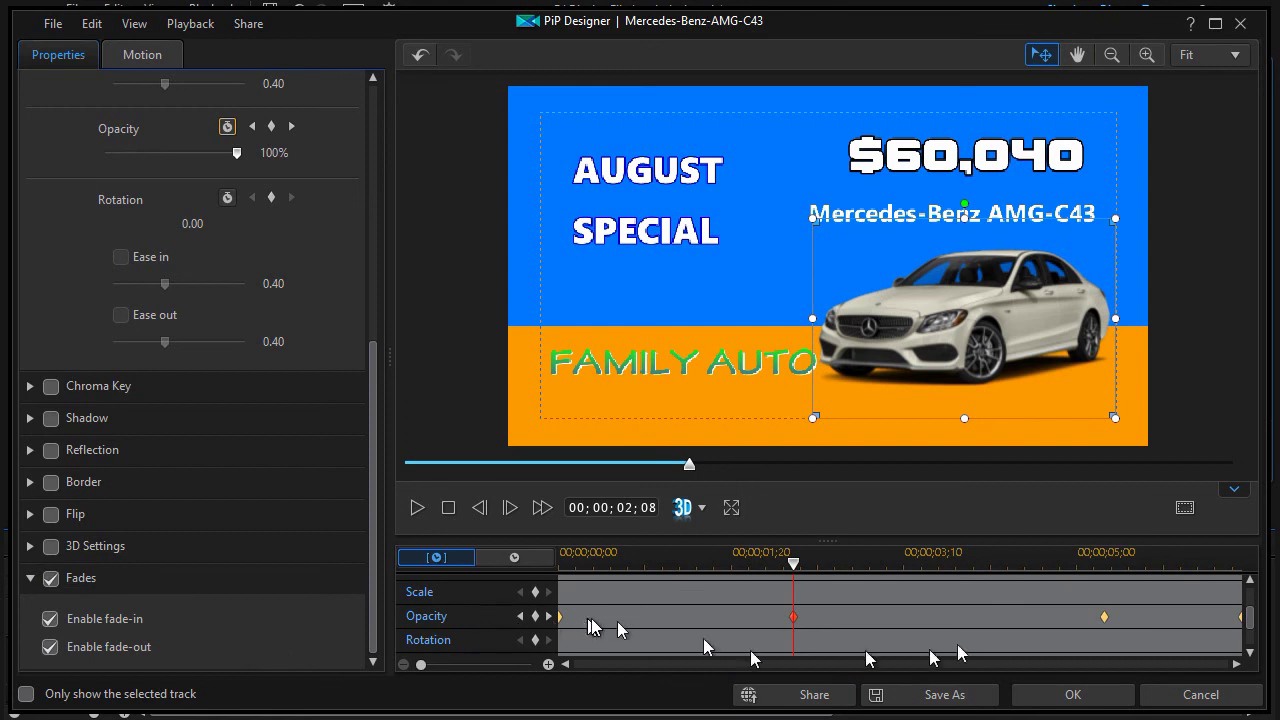
{"action": "left_click", "coordinate": [1094, 697]}
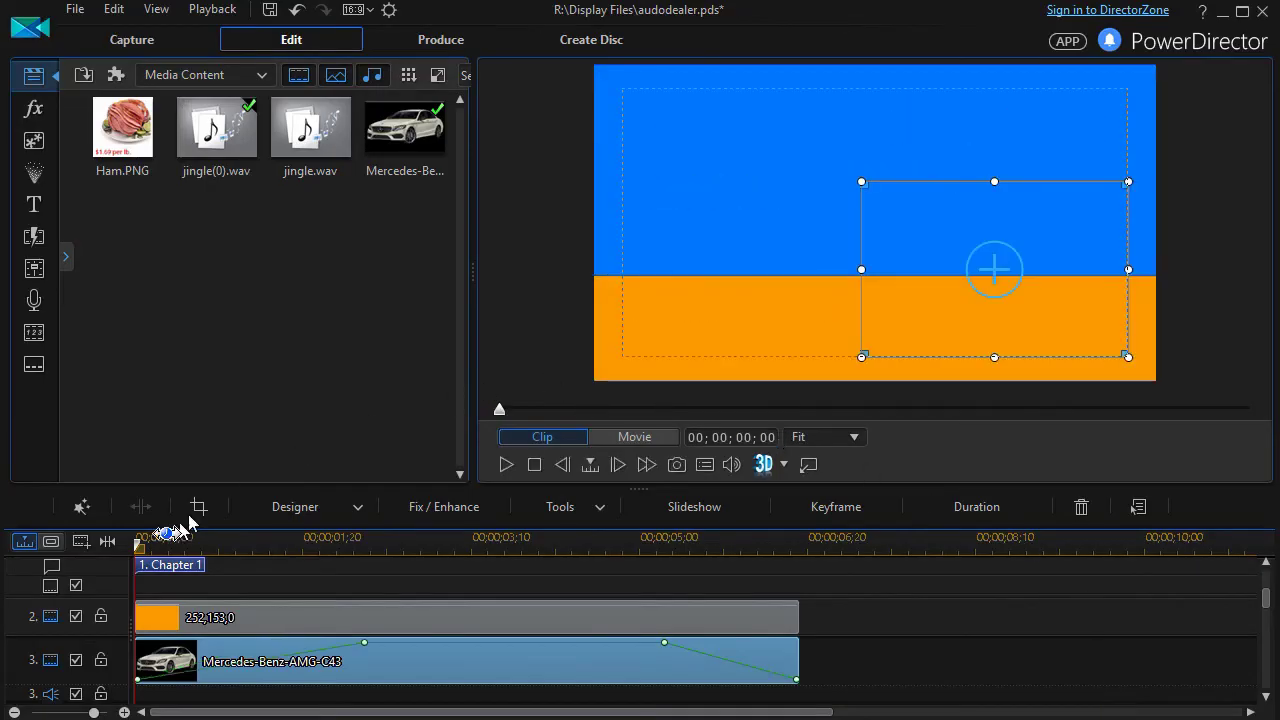
{"action": "left_click", "coordinate": [504, 465]}
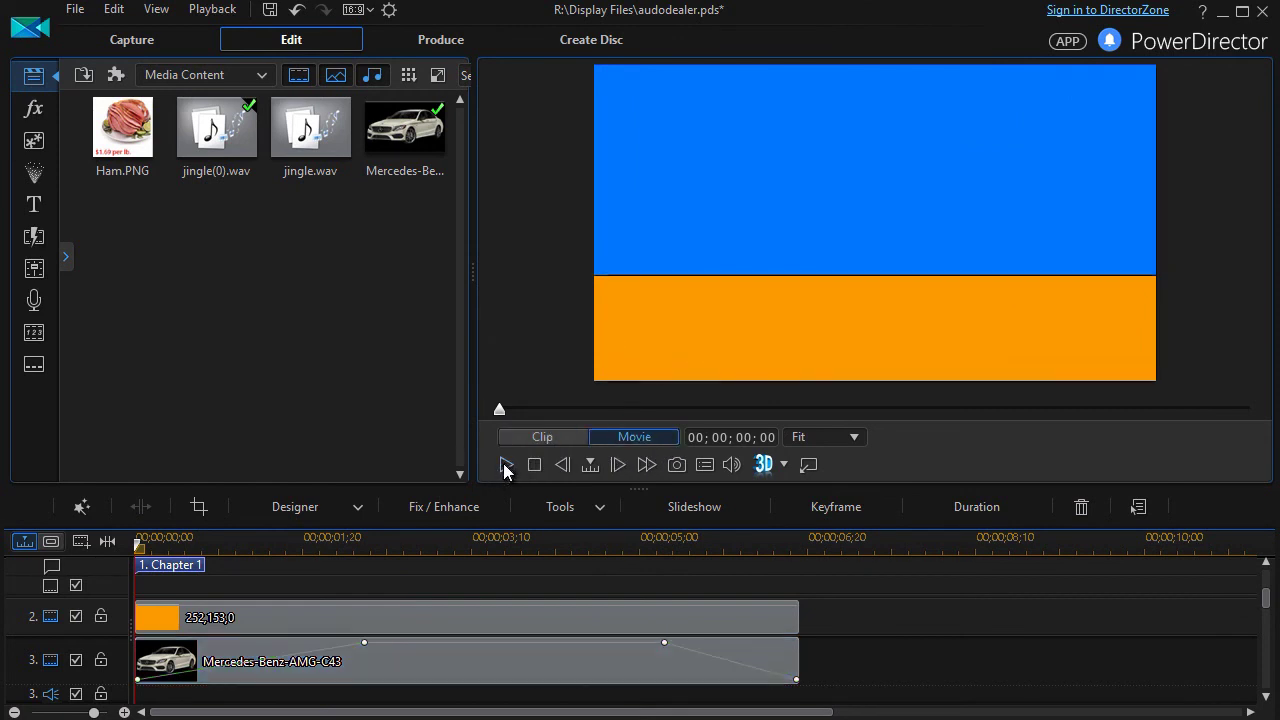